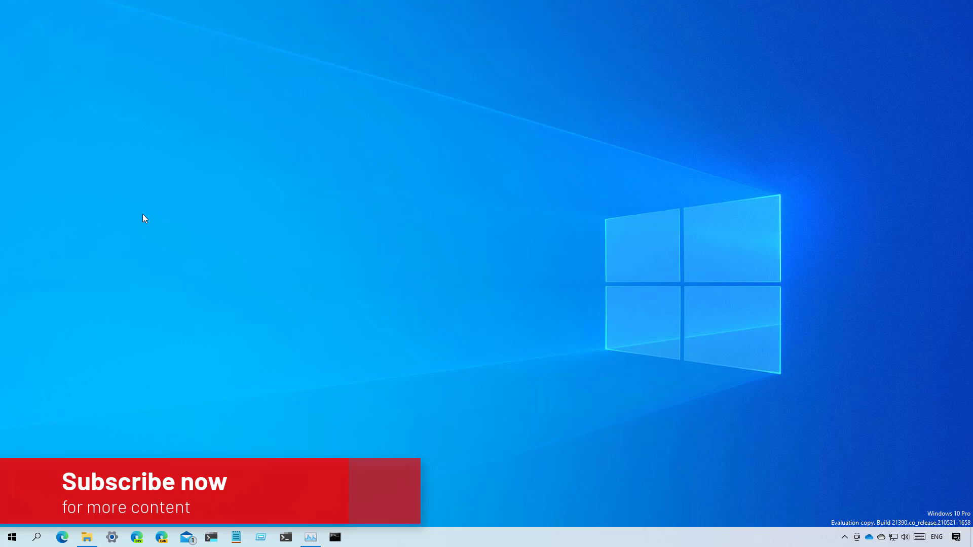
Open Downloads to see the new Task Manager and MSI icons, then bring up Task Manager and minimize it.
left_click(87, 537)
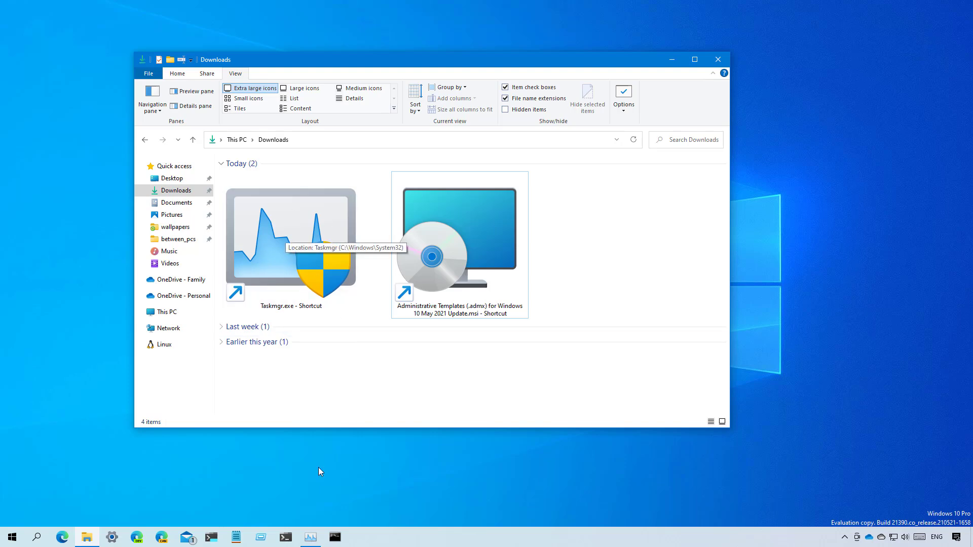
left_click(313, 539)
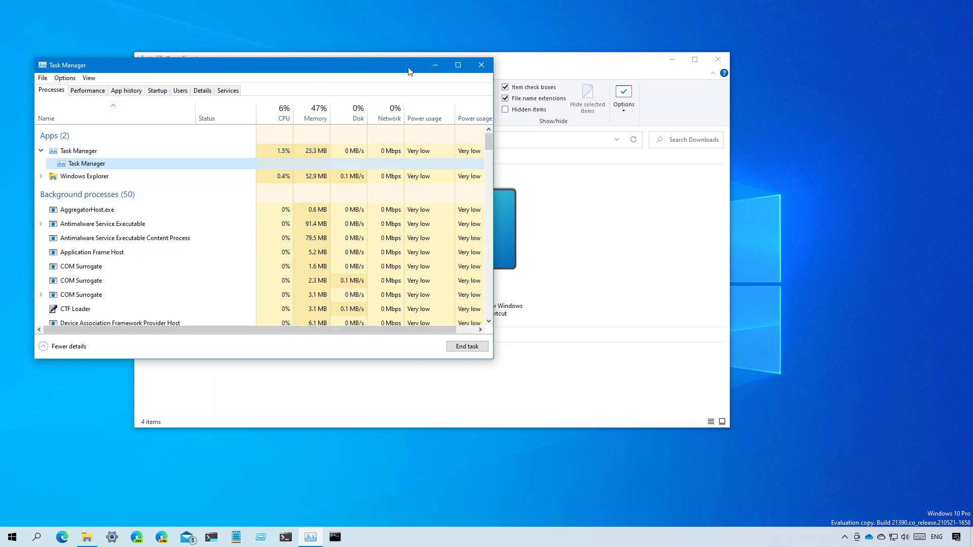
left_click(434, 67)
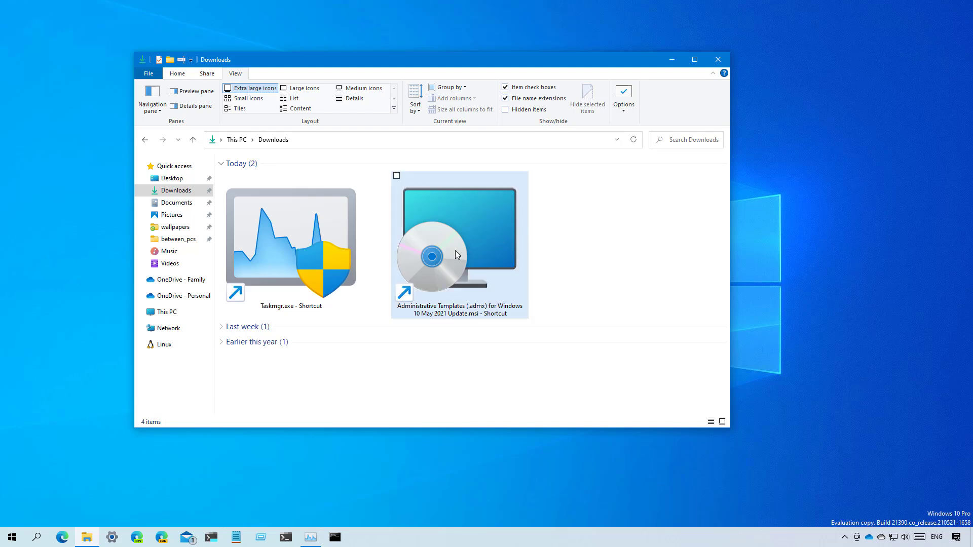
key("super+d")
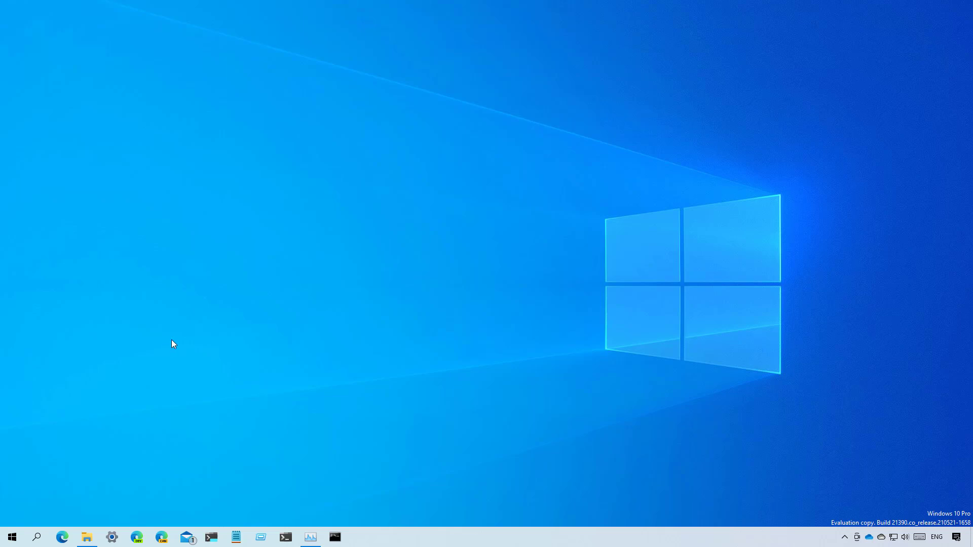
Launch Command Prompt via a 'cmd' Start search and move its console window down.
key("super")
type("cmd")
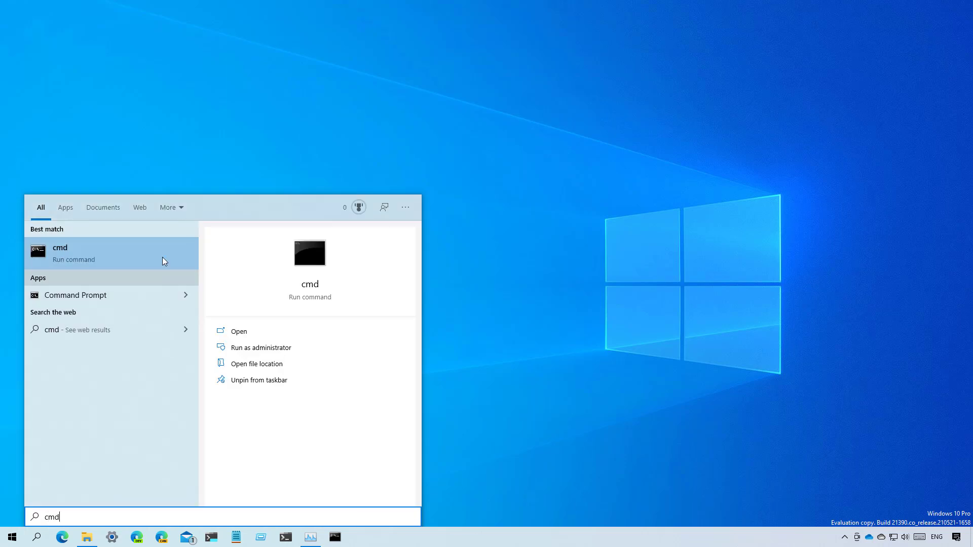
left_click(160, 252)
left_click_drag(304, 90, 280, 119)
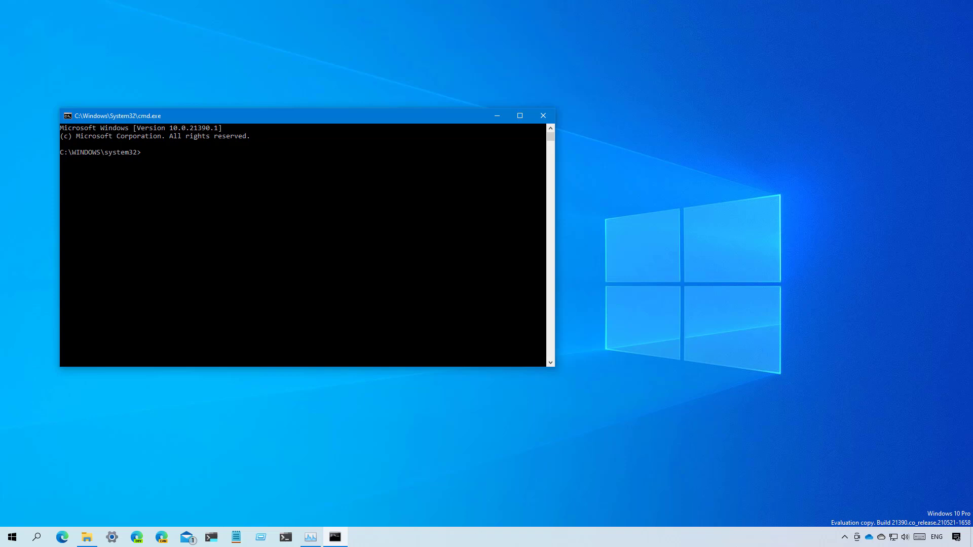
Set Windows Terminal Preview as the default terminal application in console Properties, then close the console.
right_click(279, 116)
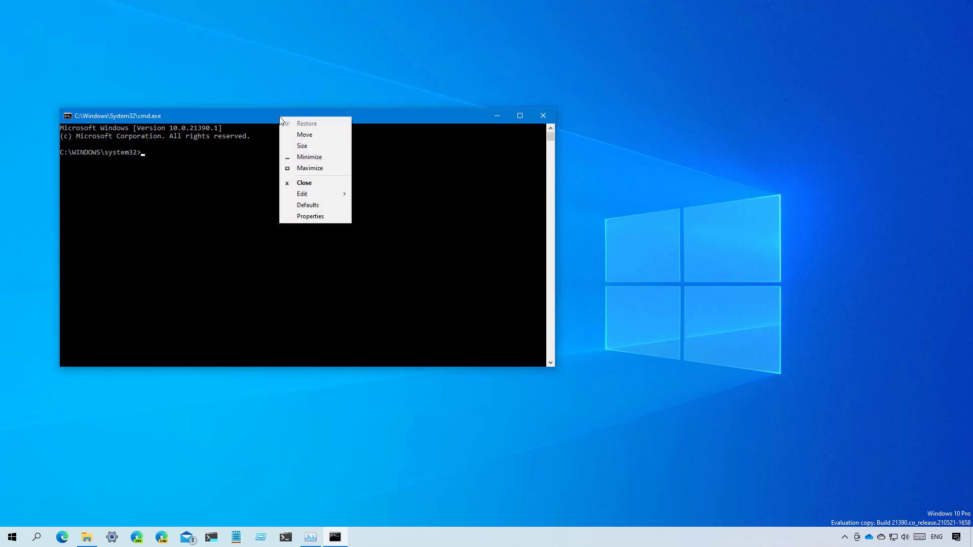
left_click(314, 216)
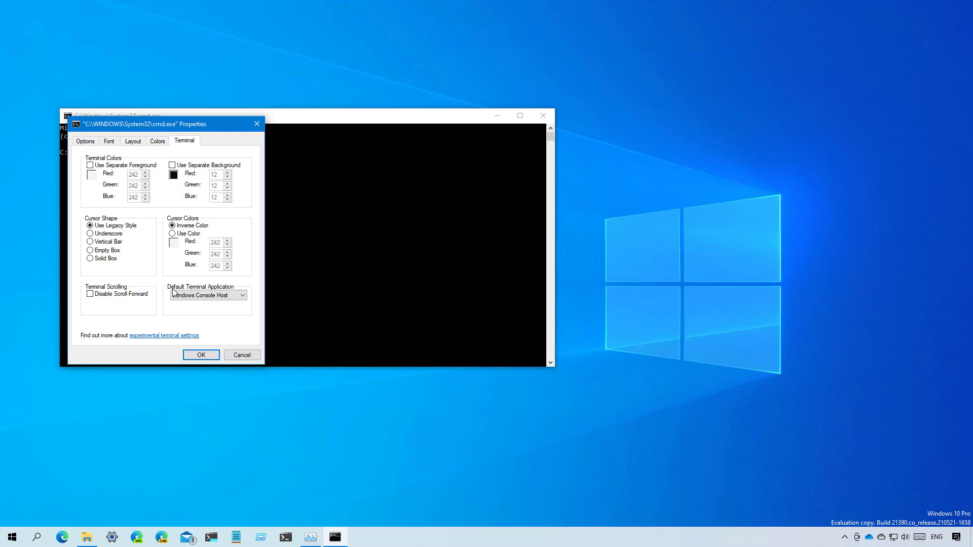
left_click(212, 294)
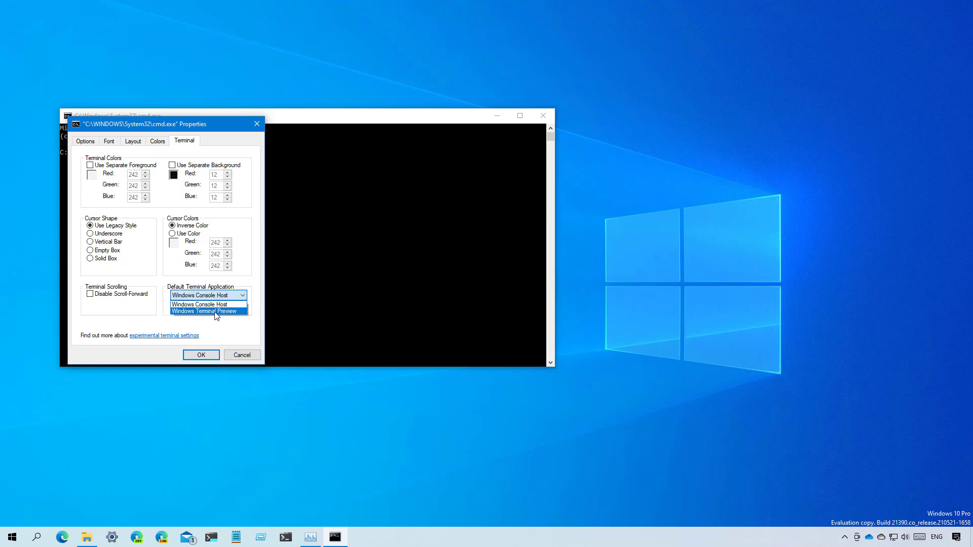
left_click(216, 312)
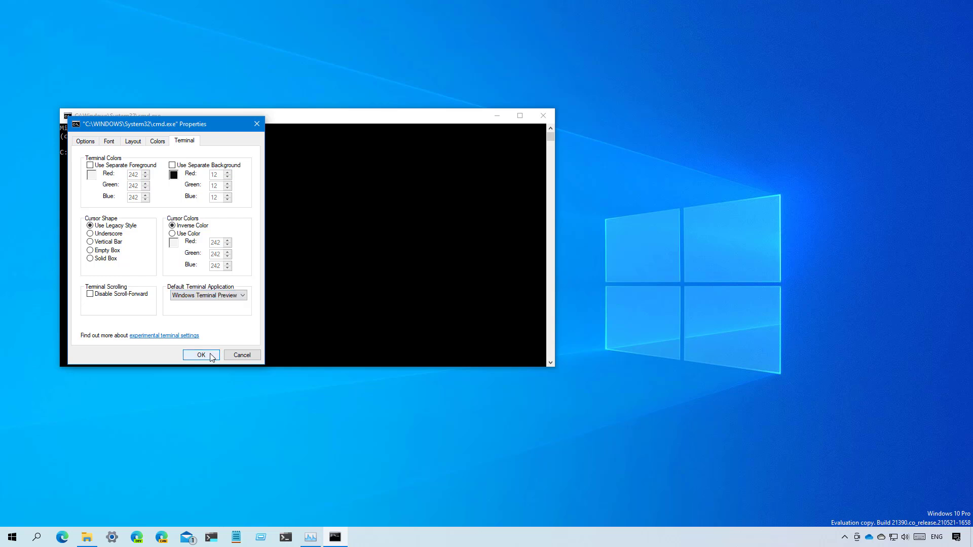
left_click(201, 356)
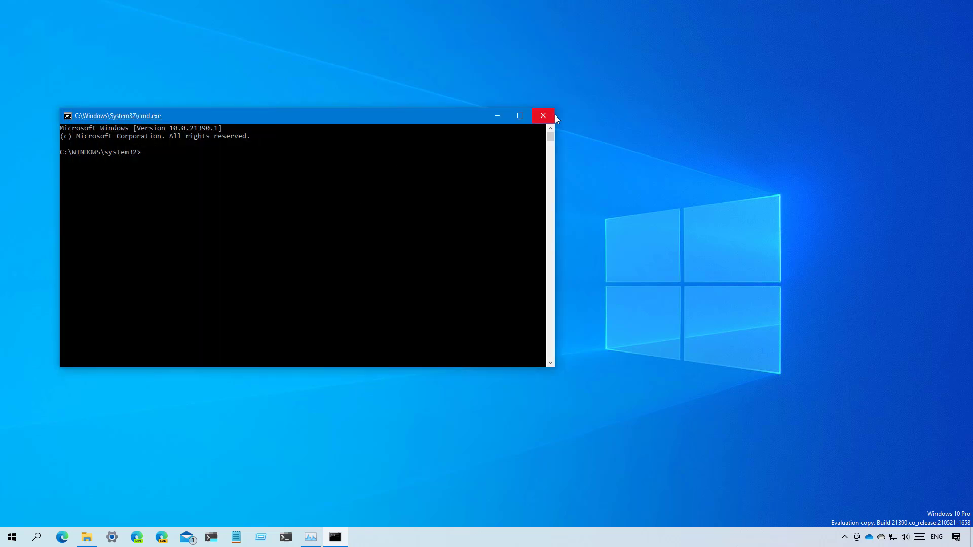
left_click(544, 117)
Search 'comd' in Start and launch Command Prompt, which opens as a Windows Terminal tab.
key("super")
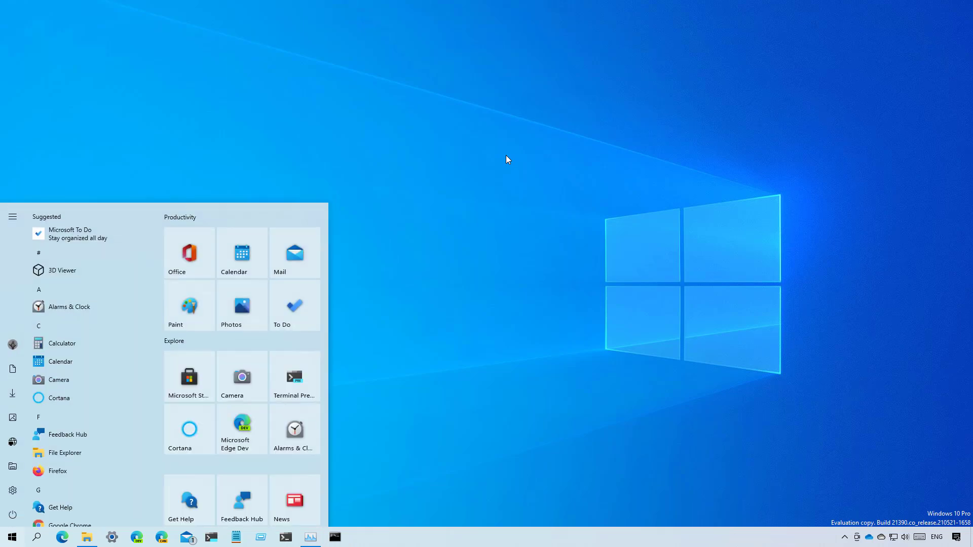
type("comd")
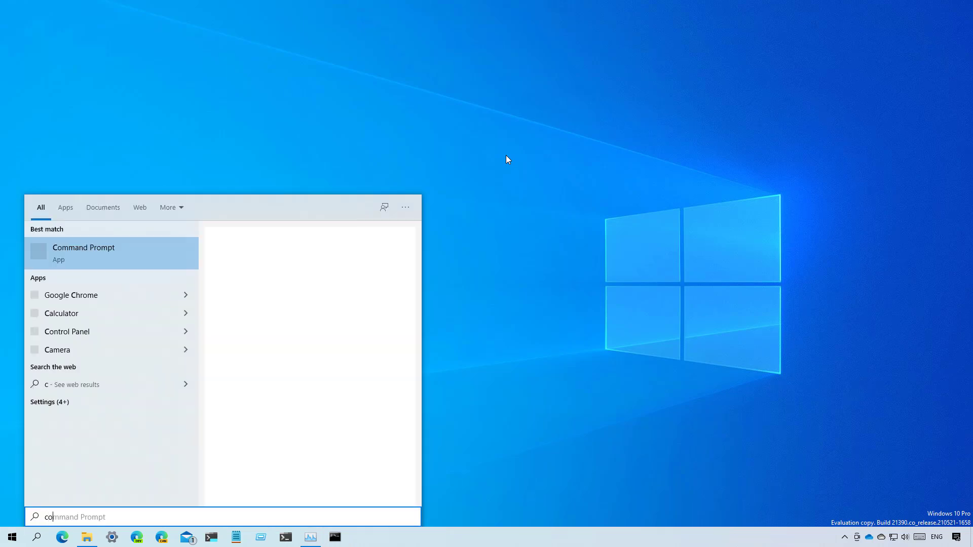
left_click(144, 254)
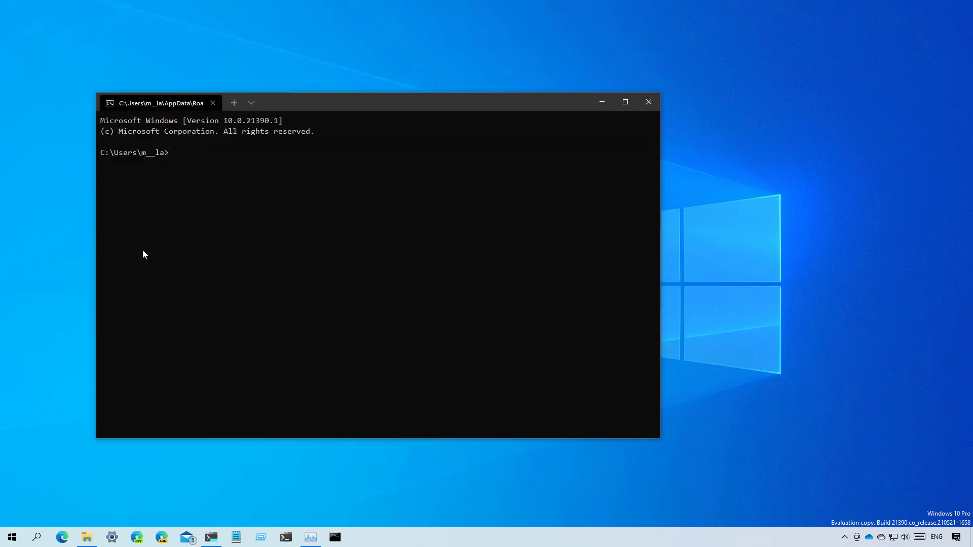
In Windows Terminal Settings > Startup, switch the default terminal application to Windows Console Host.
left_click(251, 104)
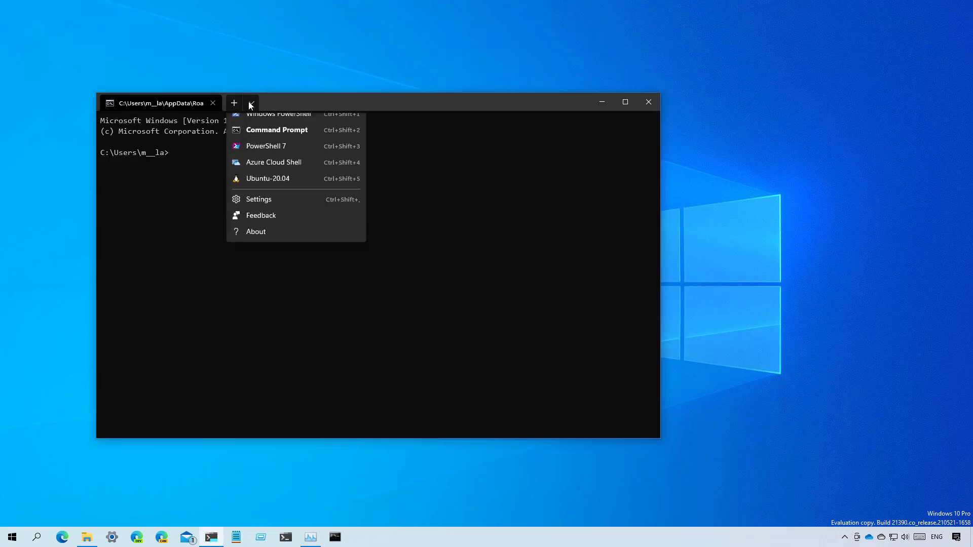
left_click(268, 213)
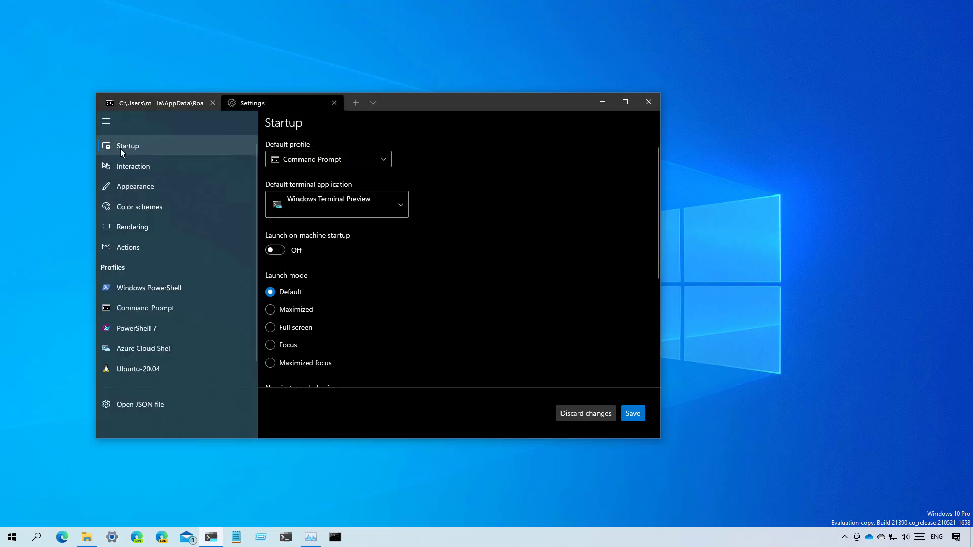
left_click(327, 204)
left_click(337, 170)
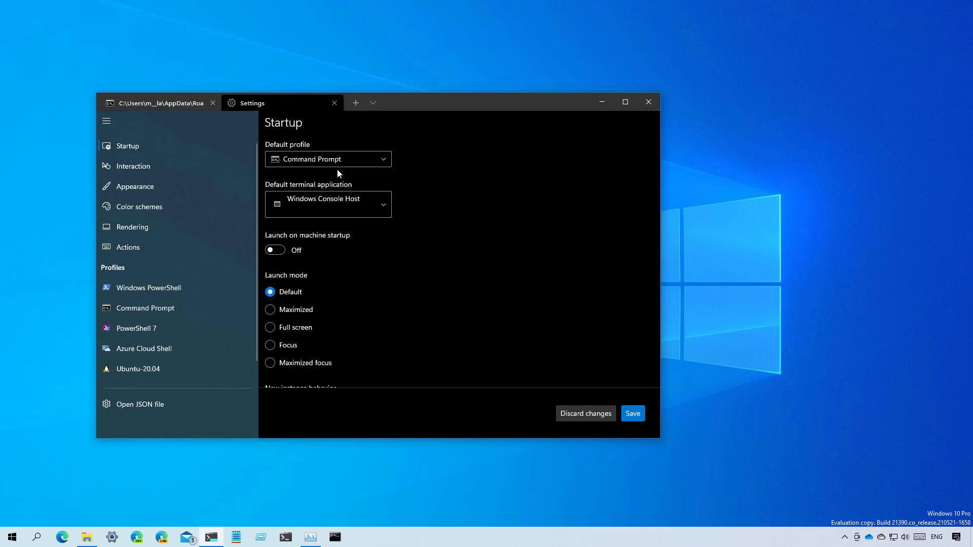
left_click(322, 202)
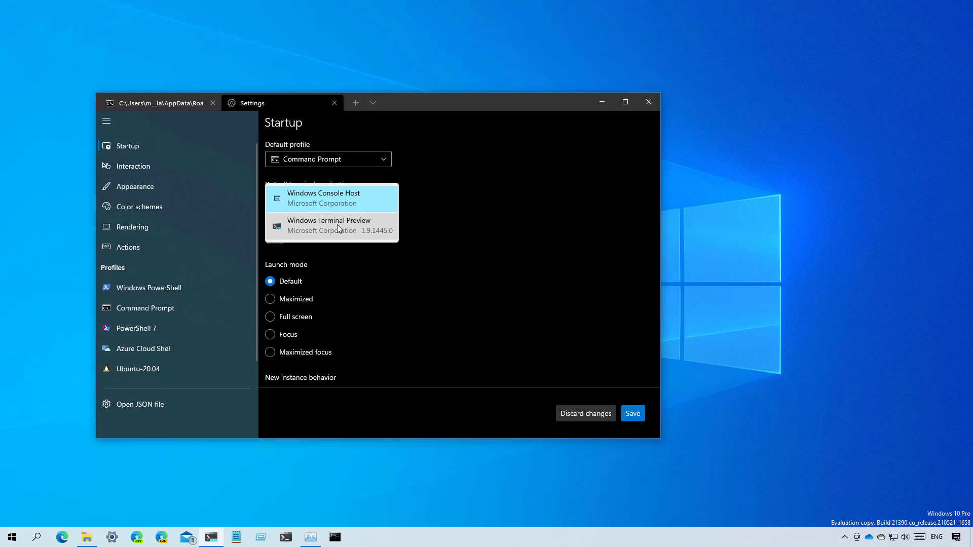
left_click(350, 203)
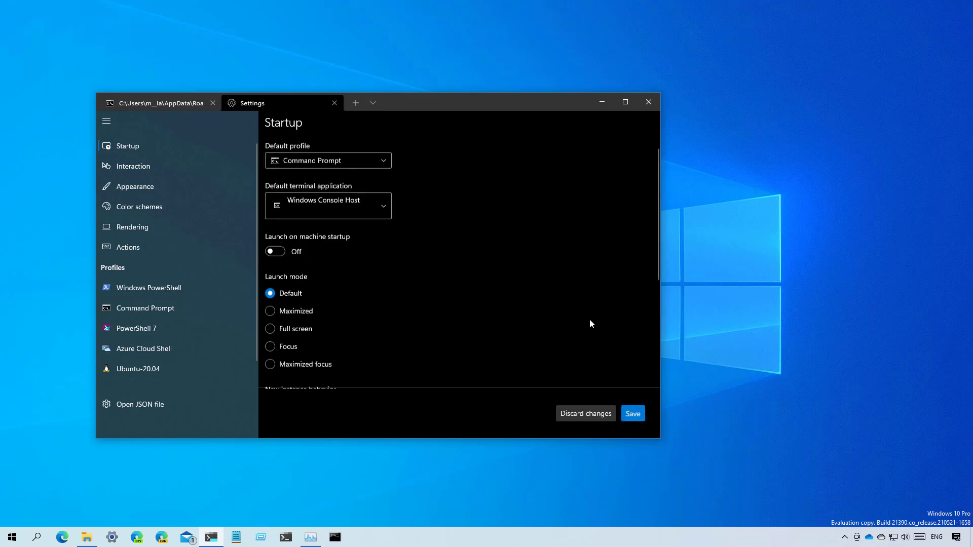
Search 'cmd' in Start, launch it as a legacy console, and close that window.
key("super")
type("comd")
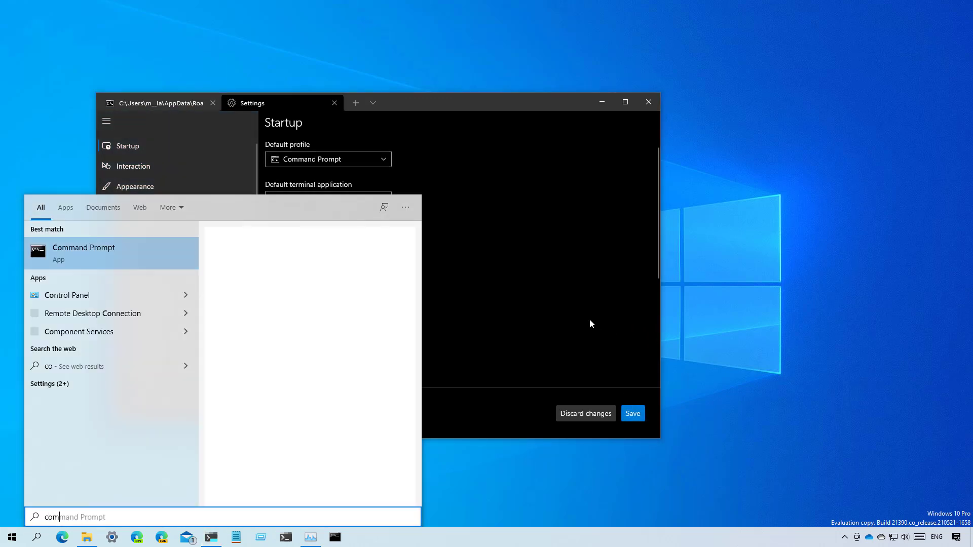
key("BackSpace")
key("BackSpace")
key("BackSpace")
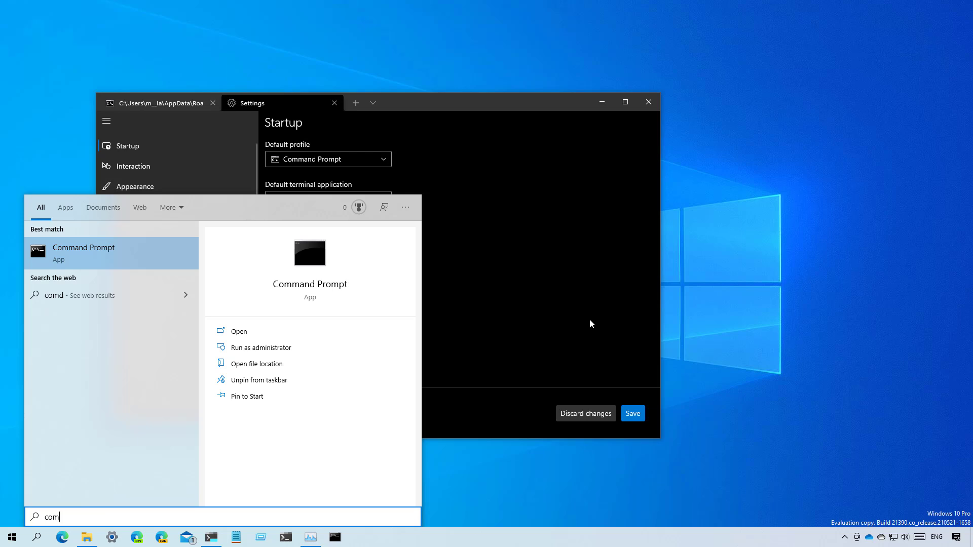
type("md")
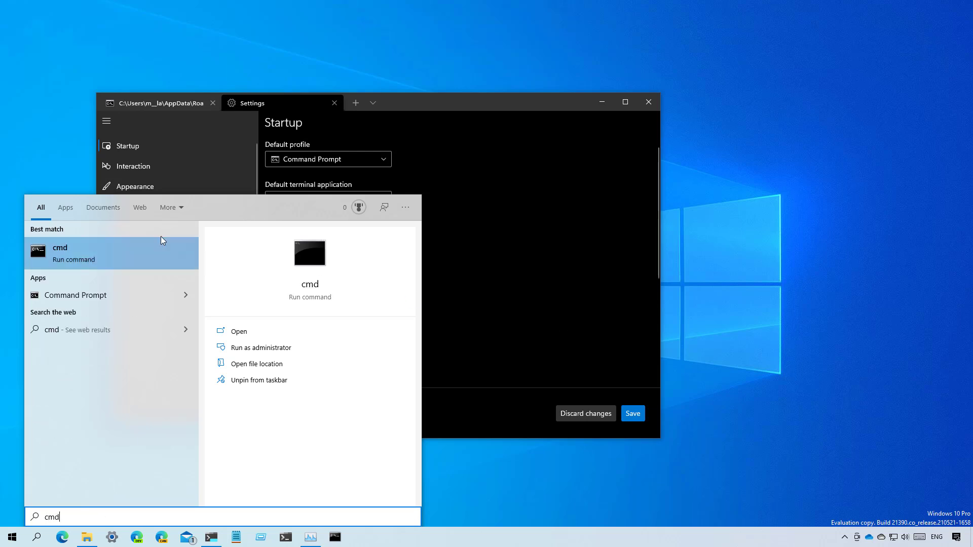
left_click(94, 258)
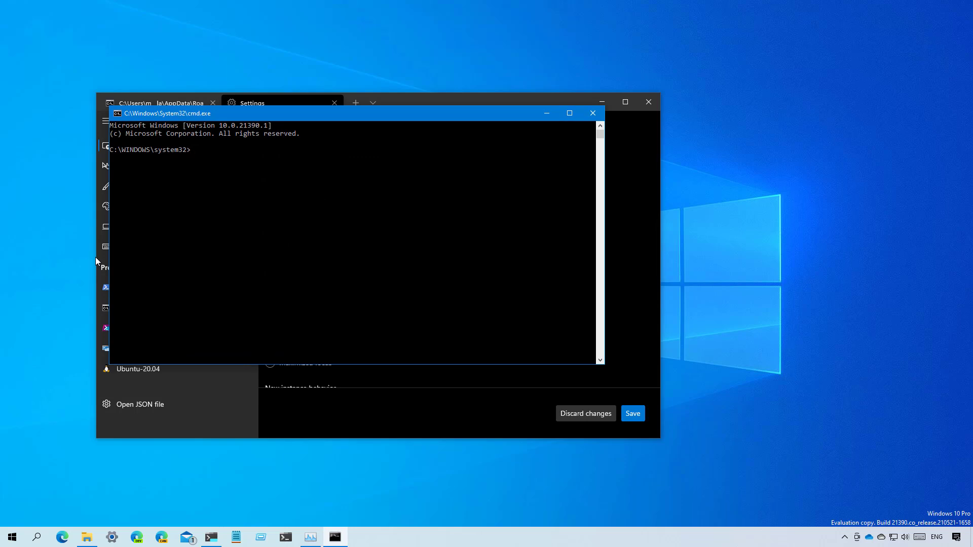
left_click(587, 113)
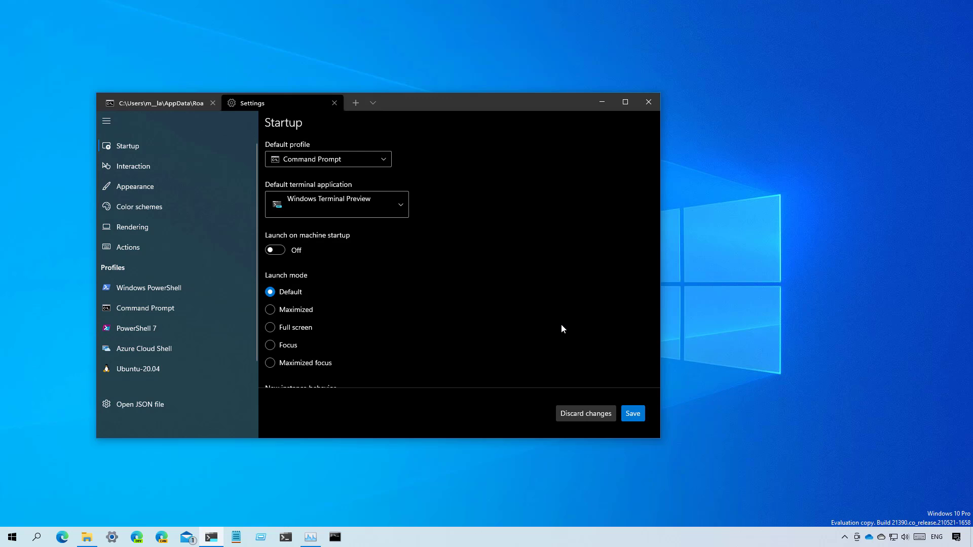
Launch Windows PowerShell from a 'power' search into a Terminal tab, then show the desktop.
key("super")
type("power")
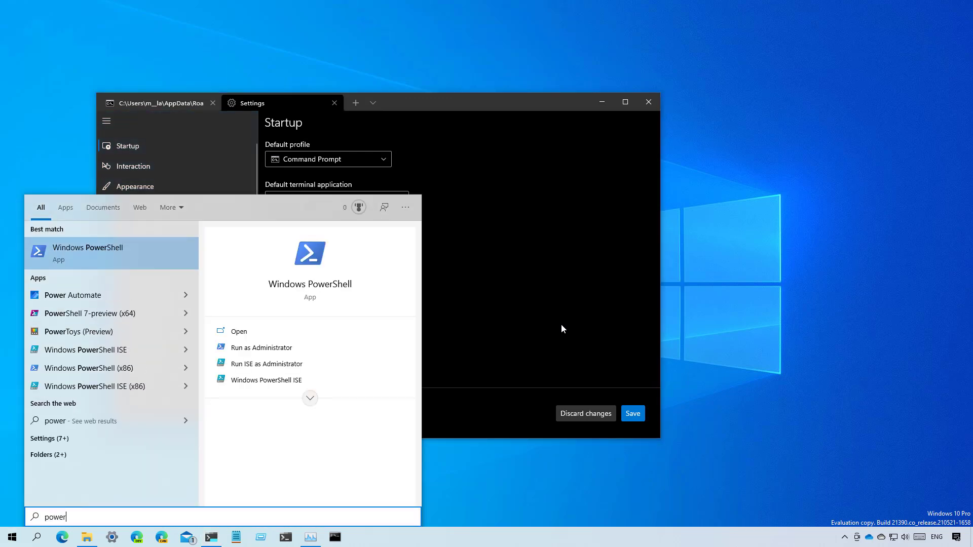
left_click(125, 249)
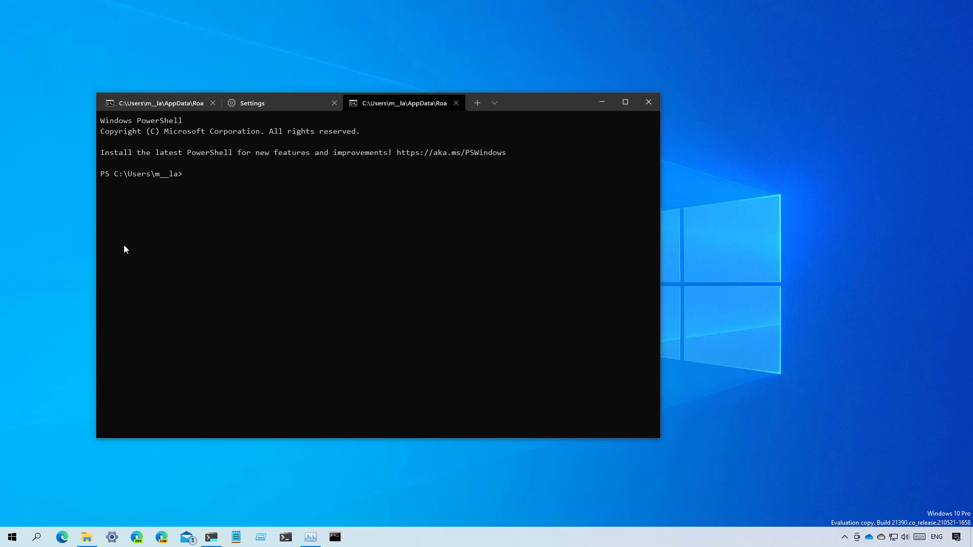
key("super+d")
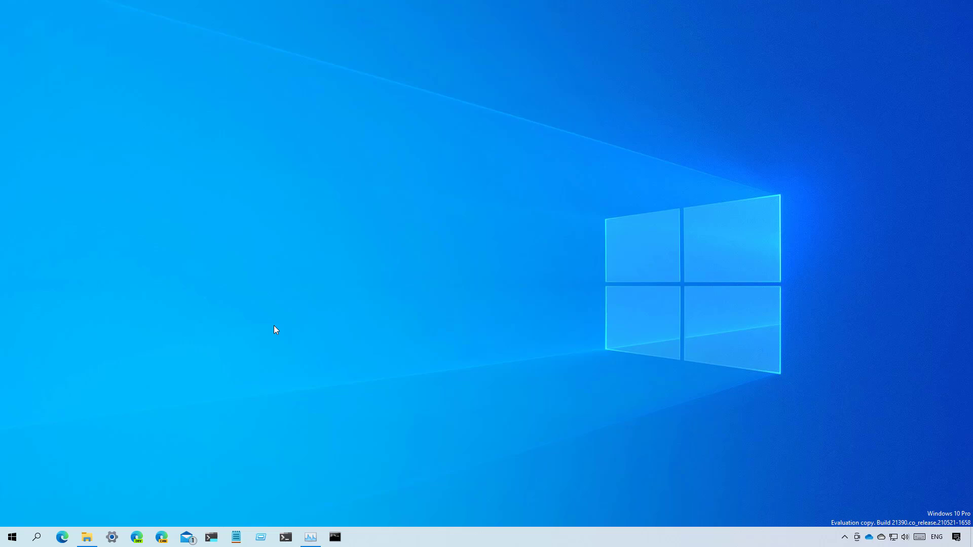
key("super")
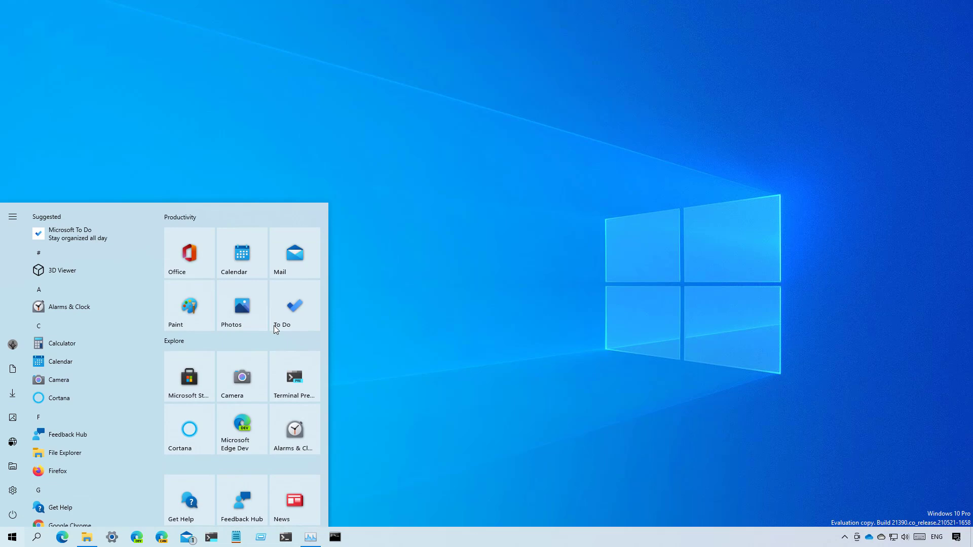
type("int")
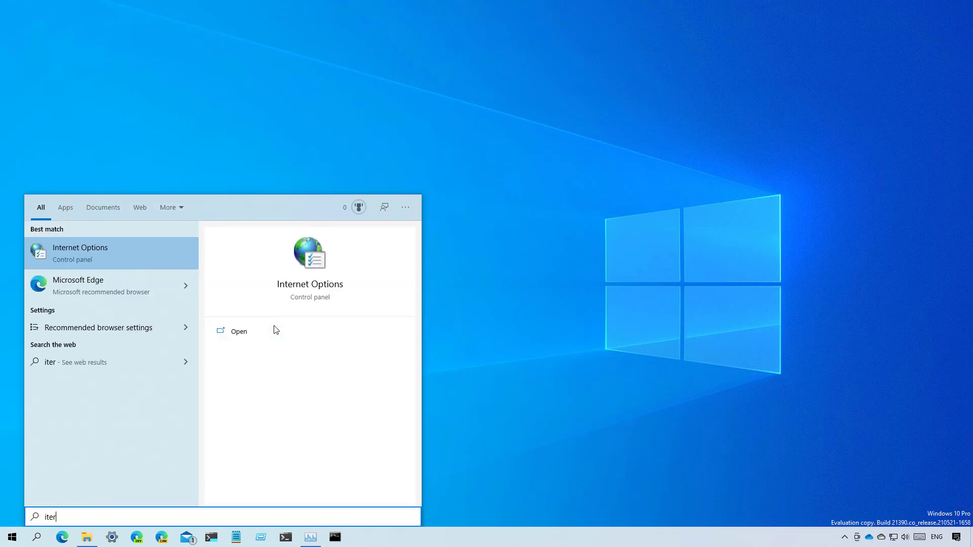
key("BackSpace")
key("BackSpace")
type("nternet explorer")
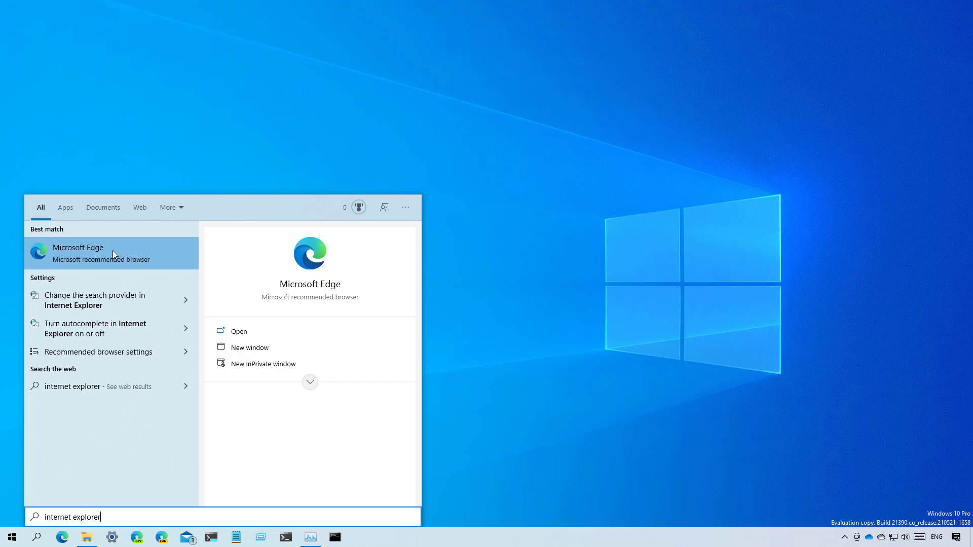
left_click(687, 199)
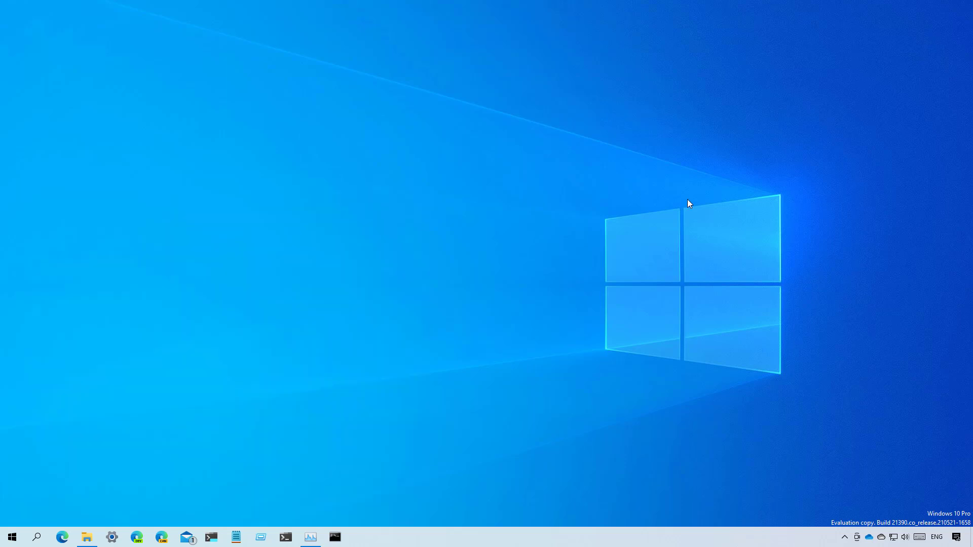